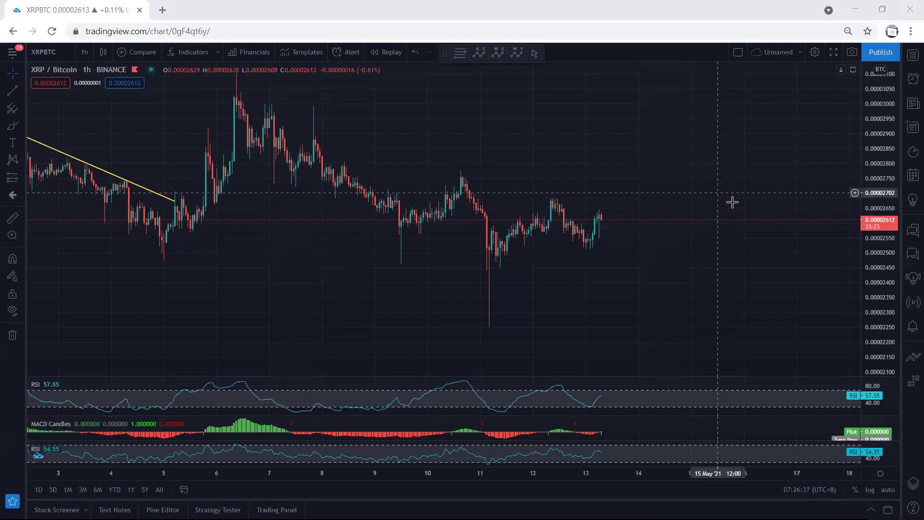
Mark the short consolidation at the 12 May peak of the 1-hour chart with freehand boundary strokes, and clear the marks
drag(874, 262, 873, 271)
drag(720, 271, 697, 285)
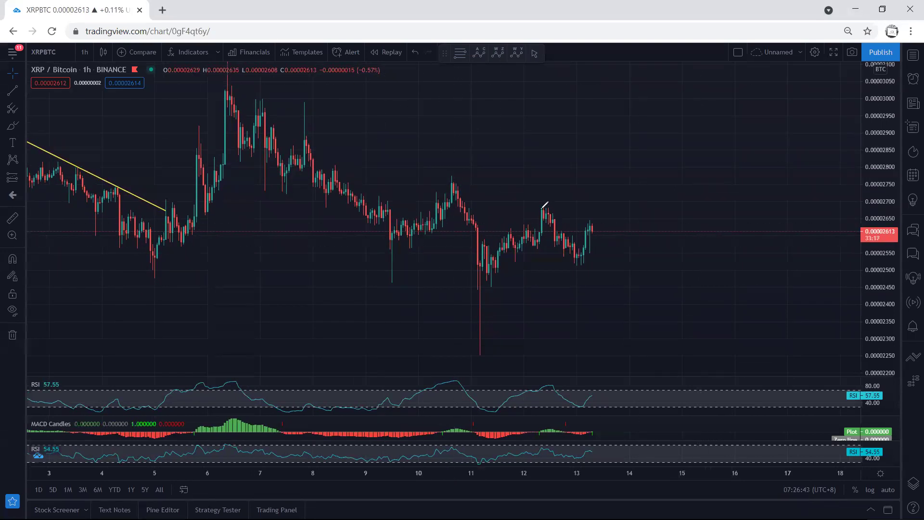
drag(542, 208, 557, 222)
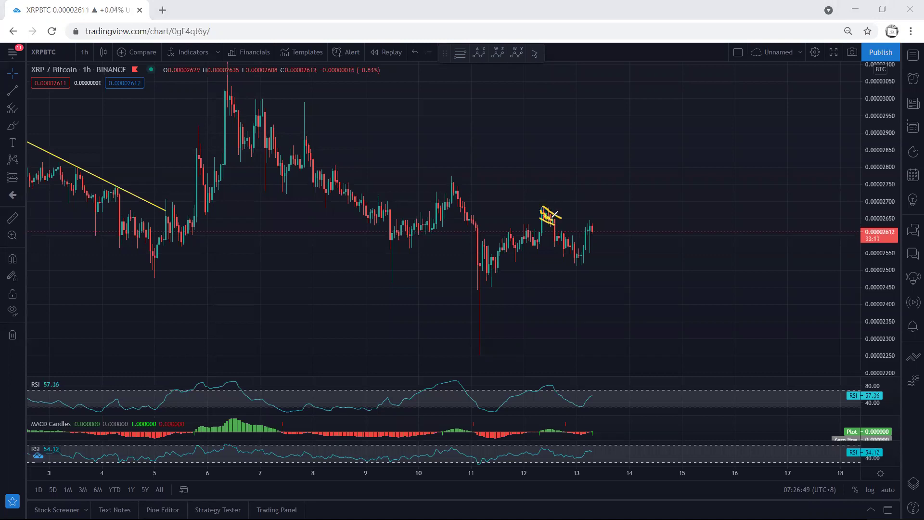
drag(553, 221, 555, 244)
key(e)
Trace the price swings from 9 to 13 May and sketch falling channel boundaries around them, and clear the sketch
mouse_move(480, 257)
mouse_down()
mouse_move(492, 260)
mouse_move(549, 216)
mouse_up()
mouse_move(405, 234)
mouse_down()
mouse_move(448, 207)
mouse_move(453, 183)
mouse_move(533, 206)
mouse_move(431, 250)
mouse_move(467, 266)
mouse_up()
drag(549, 216, 579, 255)
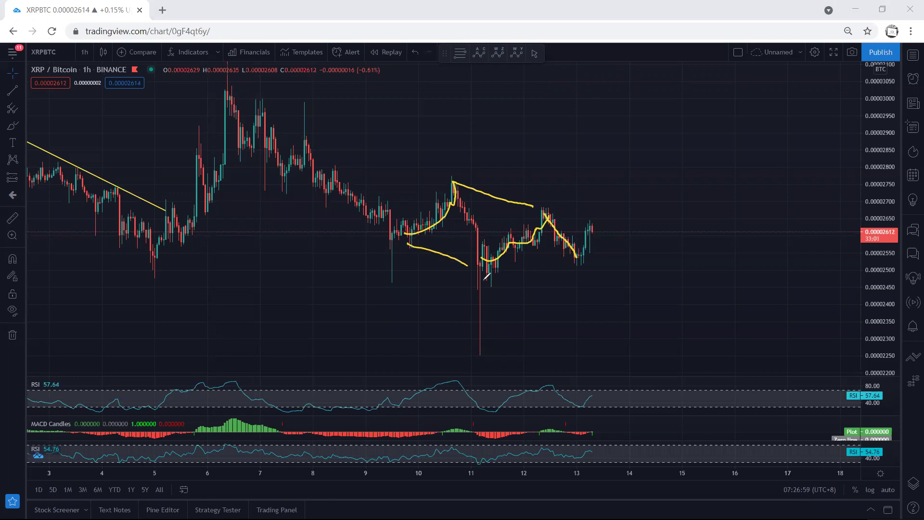
mouse_move(467, 286)
mouse_down()
mouse_move(509, 287)
mouse_move(481, 285)
mouse_up()
drag(596, 228, 593, 222)
key(e)
Sketch a stepped rally from the 13 May low to about 0.00002730, add boundary and reversal strokes around the recent swings, and clear everything
mouse_move(575, 253)
mouse_down()
mouse_move(614, 213)
mouse_move(620, 190)
mouse_up()
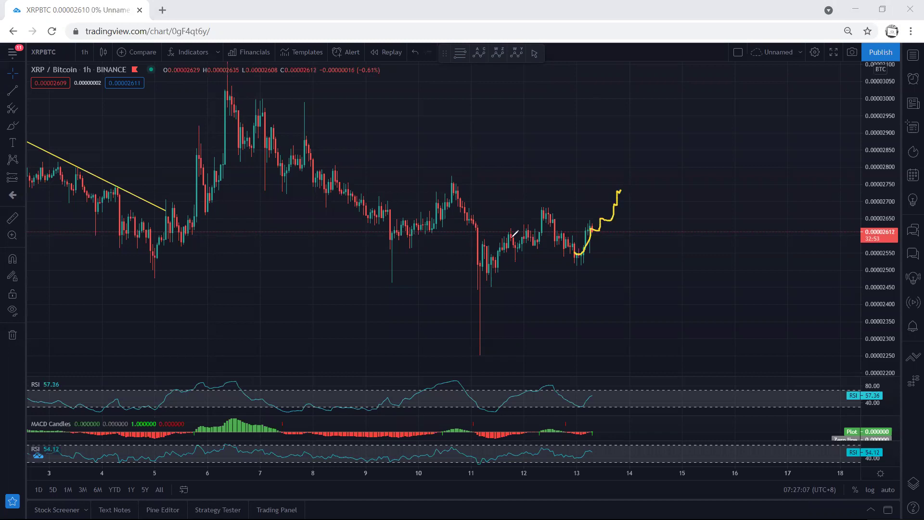
mouse_move(493, 257)
mouse_down()
mouse_move(610, 196)
mouse_move(479, 261)
mouse_up()
mouse_move(392, 231)
mouse_down()
mouse_move(442, 184)
mouse_move(617, 196)
mouse_up()
drag(410, 246, 502, 275)
mouse_move(618, 195)
mouse_down()
mouse_move(696, 301)
mouse_move(692, 310)
mouse_up()
key(Escape)
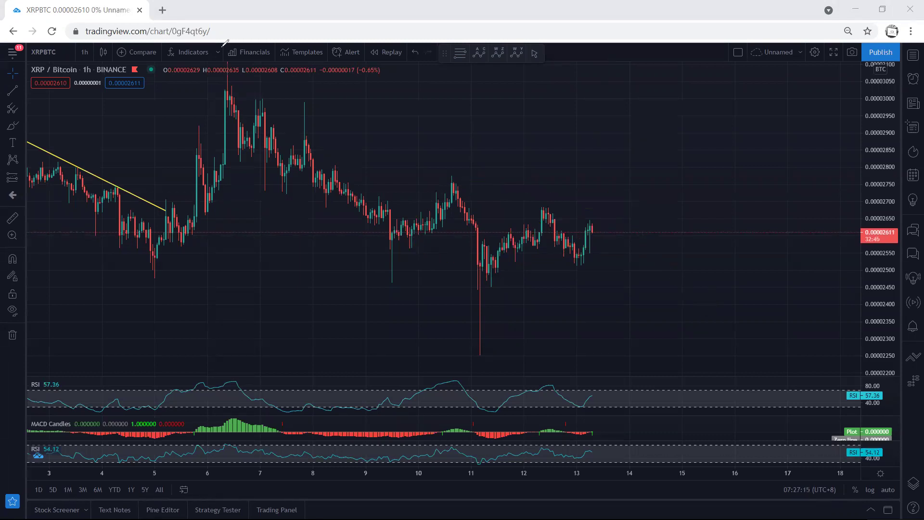
Switch the chart to the 1-day timeframe and fit the price scale to show the whole move
click(84, 52)
click(92, 292)
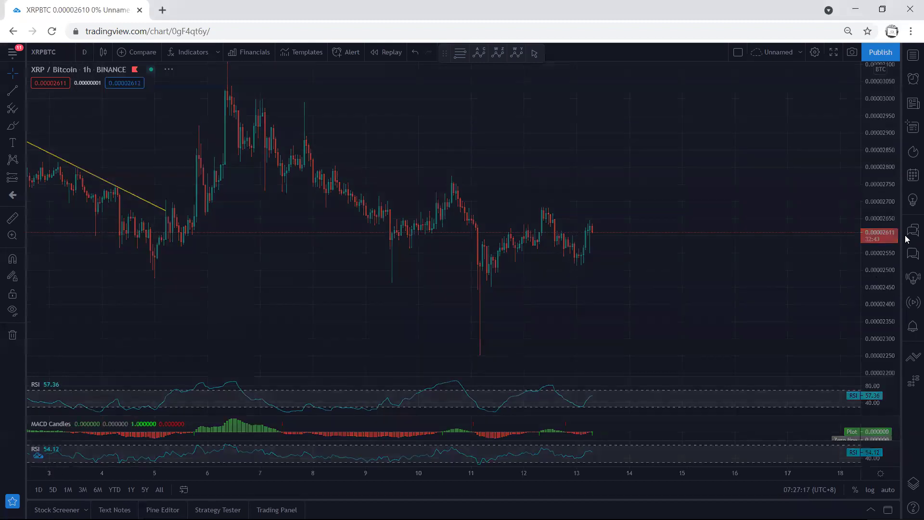
double_click(877, 120)
drag(584, 285, 567, 285)
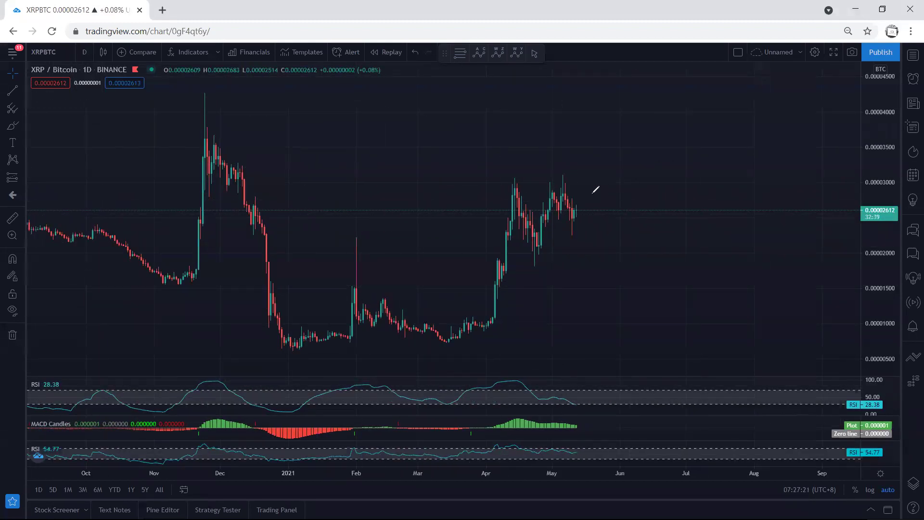
Outline the April–May flag with its pole, internal declines, boundaries and an upward breakout path on the daily chart, and clear the sketch
drag(560, 186, 576, 217)
drag(512, 189, 533, 245)
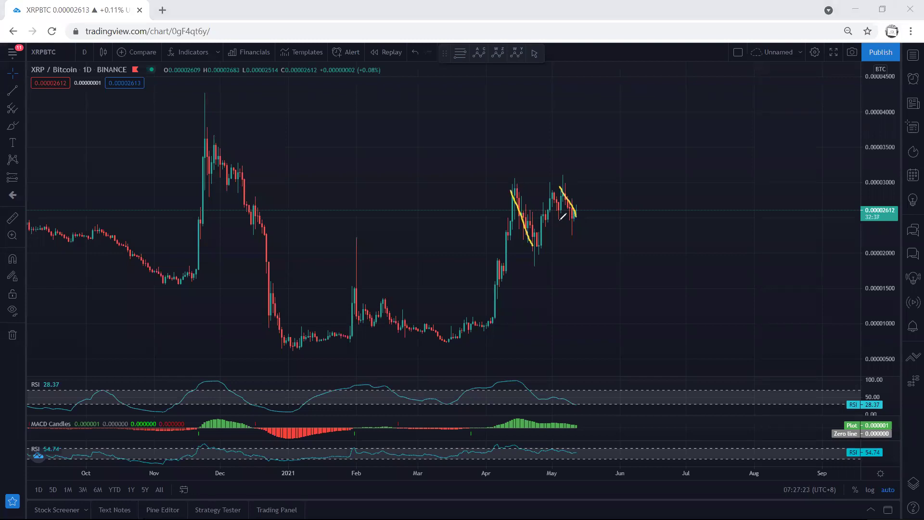
drag(562, 191, 591, 226)
drag(558, 177, 525, 185)
drag(585, 232, 534, 256)
drag(509, 192, 484, 304)
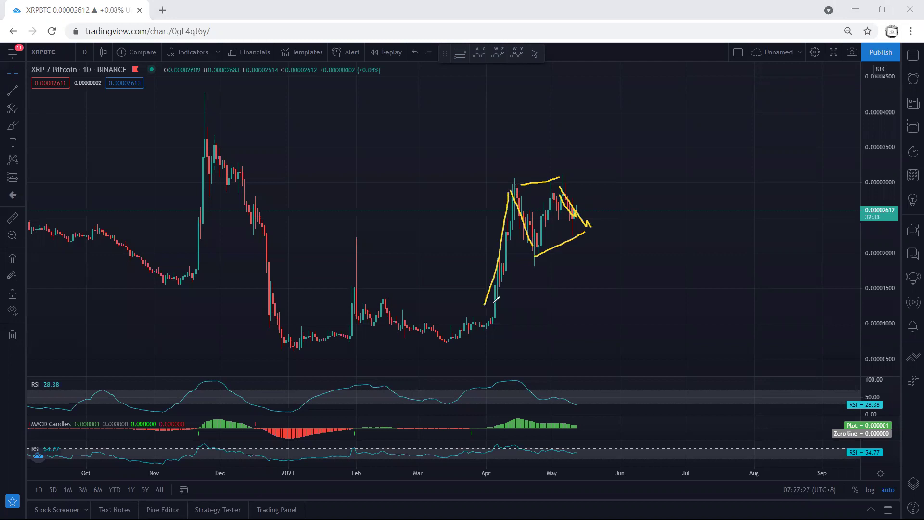
drag(584, 230, 615, 161)
key(Escape)
Switch the chart to the 4-hour timeframe and stretch the price scale around the May candles
click(85, 56)
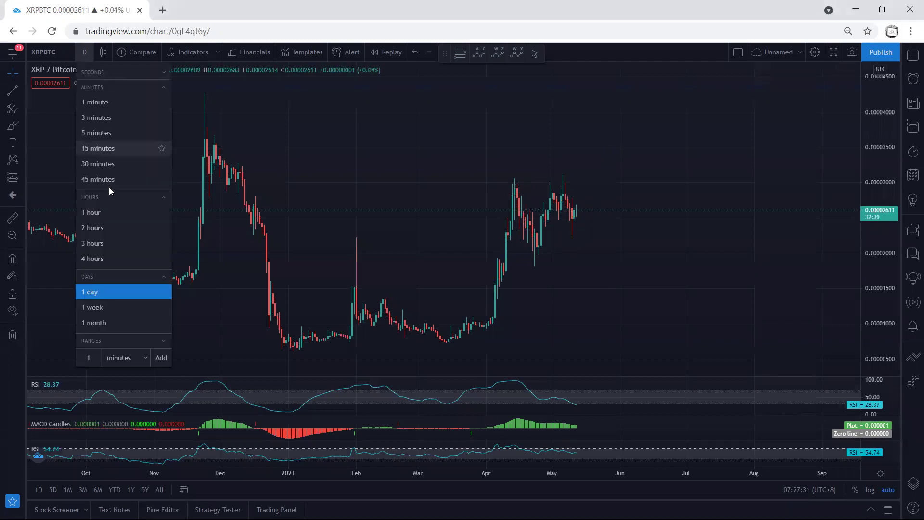
click(109, 256)
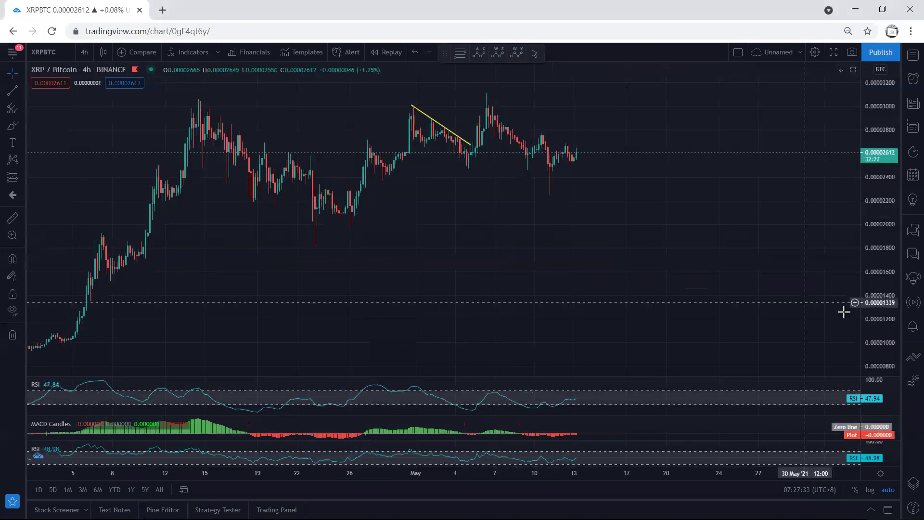
drag(873, 293, 874, 252)
drag(693, 260, 676, 319)
Sketch a falling channel from the 10 May high with a dip to about 0.00002410 and a rebound arrow to about 0.00002830, and clear it
key(ctrl+alt+g)
mouse_move(523, 168)
mouse_down()
mouse_move(549, 182)
mouse_move(526, 211)
mouse_move(578, 217)
mouse_move(587, 157)
mouse_move(598, 168)
mouse_up()
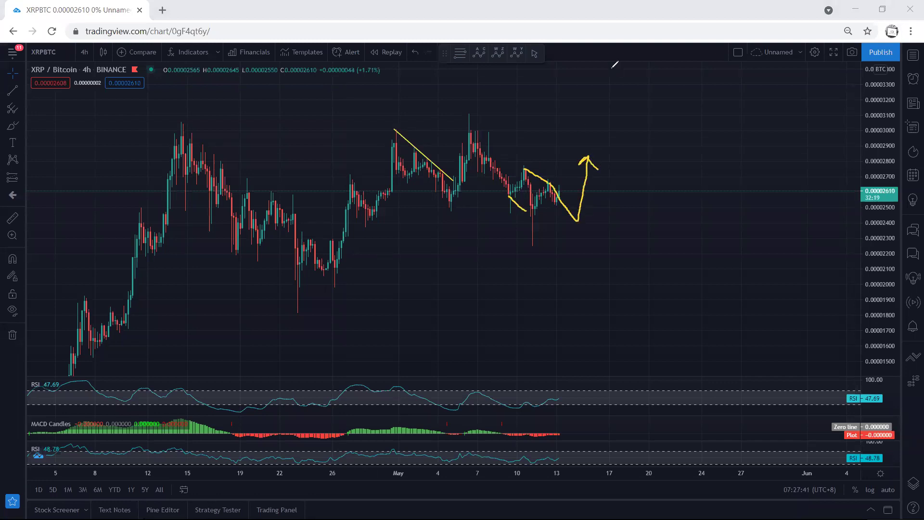
key(e)
Sketch a direct rally arrow from the 13 May price to about 0.00002850, mark the preceding decline, and clear the marks
mouse_move(554, 200)
mouse_down()
mouse_move(572, 154)
mouse_move(576, 159)
mouse_up()
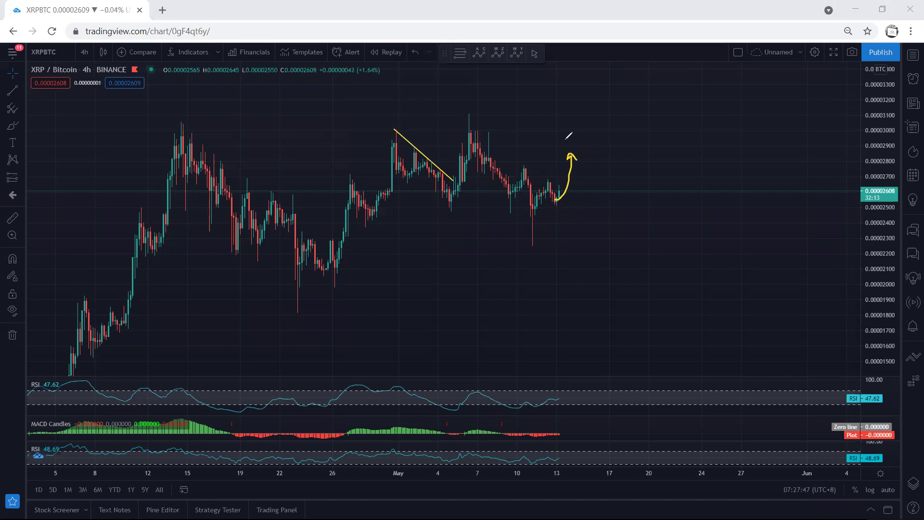
mouse_move(507, 174)
mouse_down()
mouse_move(563, 205)
mouse_move(503, 176)
mouse_move(555, 205)
mouse_move(545, 217)
mouse_move(511, 216)
mouse_up()
key(e)
key(e)
Return the chart to the 1-hour timeframe and position the latest candles with free space after them
click(78, 49)
click(89, 212)
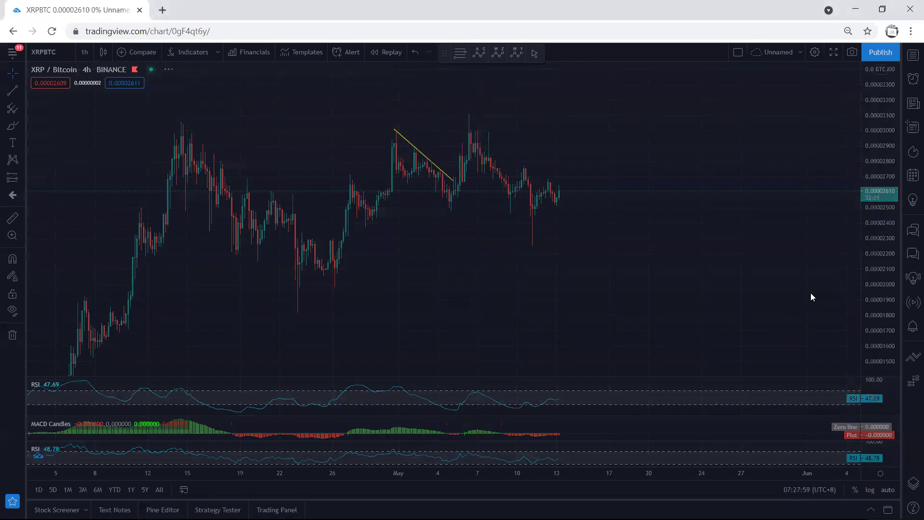
drag(680, 282, 683, 284)
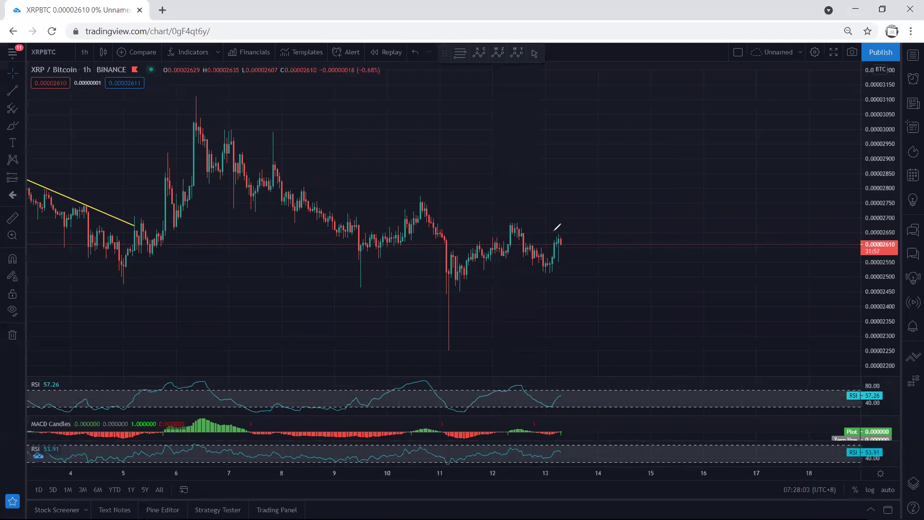
Mark and circle the consolidation at the current price under a resistance line at about 0.00002690, and clear the marks
drag(556, 240, 574, 244)
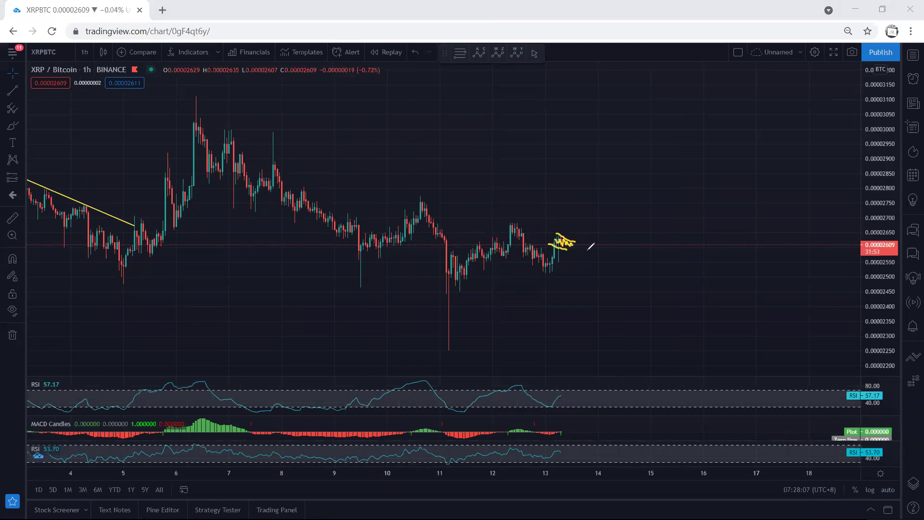
drag(502, 221, 619, 222)
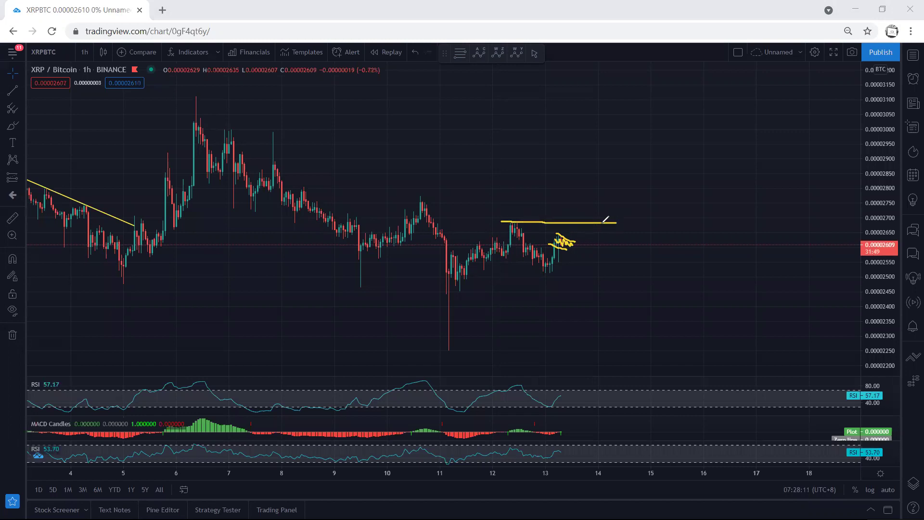
mouse_move(561, 249)
mouse_down()
mouse_move(577, 237)
mouse_move(564, 229)
mouse_move(558, 239)
mouse_up()
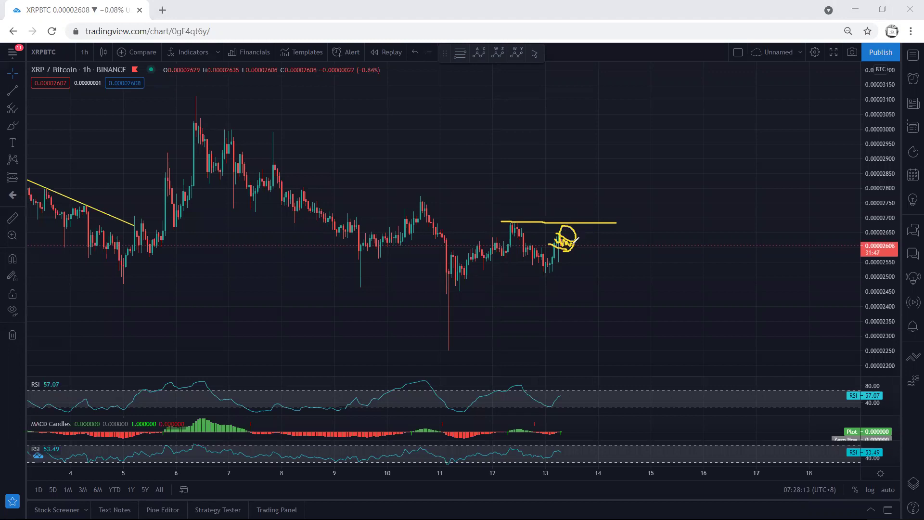
key(e)
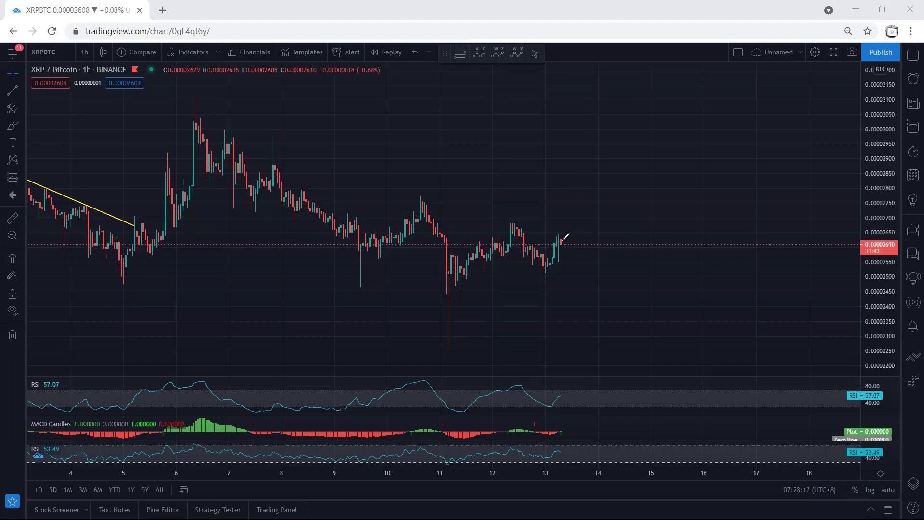
Underline the 11 May support, sketch a drop to about 0.00002440 with a rally arrow to about 0.00002780, and clear the sketch
drag(559, 239, 566, 282)
drag(440, 289, 474, 289)
mouse_move(561, 276)
mouse_down()
mouse_move(570, 292)
mouse_move(609, 194)
mouse_move(616, 203)
mouse_up()
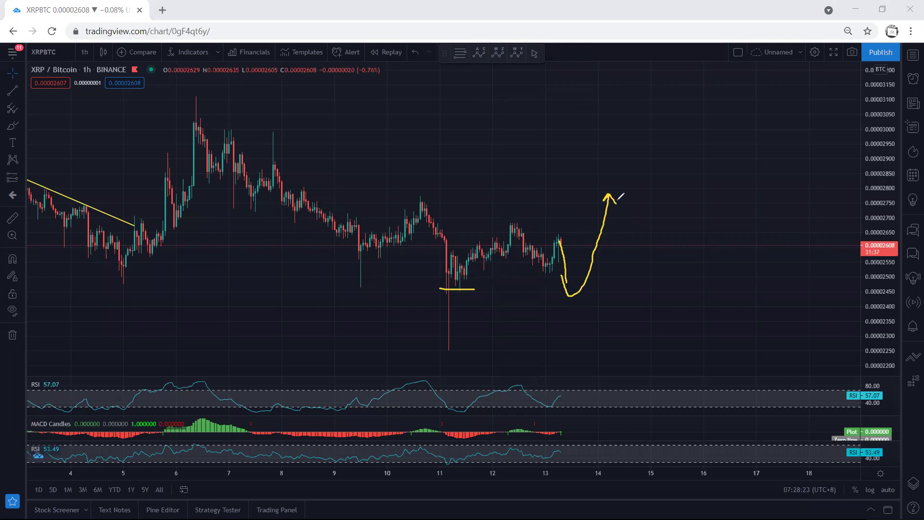
key(e)
Sketch a rise above the 12 May high to about 0.00002730 followed by a fall to about 0.00002440
mouse_move(559, 239)
mouse_down()
mouse_move(569, 244)
mouse_move(576, 210)
mouse_up()
mouse_move(505, 220)
mouse_down()
mouse_move(526, 220)
mouse_move(615, 292)
mouse_move(612, 283)
mouse_up()
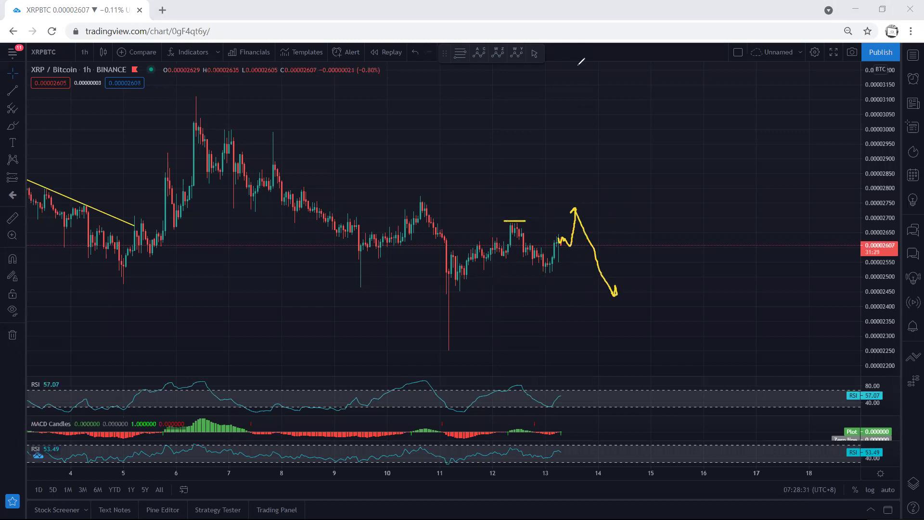
Circle the current price, sketch a fall to support at about 0.00002440 with a rebound to about 0.00002750, and clear the marks
mouse_move(564, 233)
mouse_down()
mouse_move(577, 243)
mouse_move(552, 239)
mouse_move(568, 233)
mouse_up()
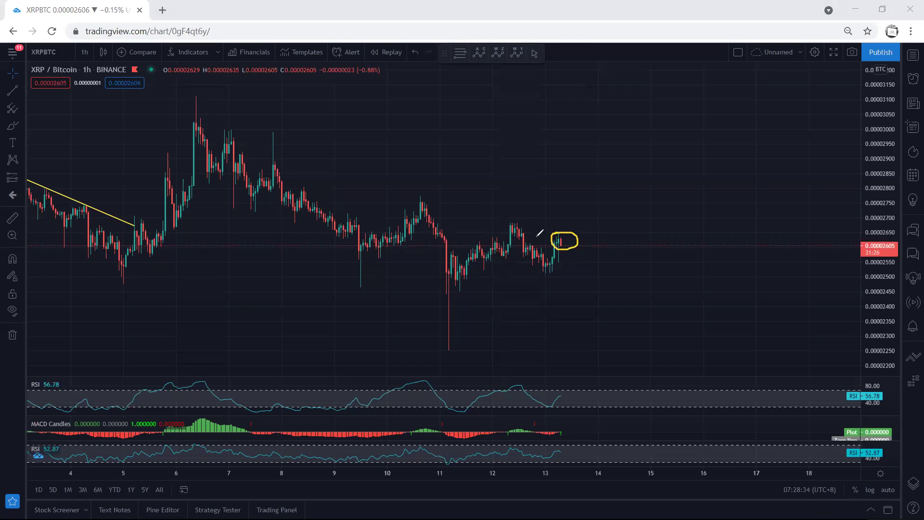
mouse_move(562, 237)
mouse_down()
mouse_move(580, 291)
mouse_move(432, 295)
mouse_up()
mouse_move(580, 291)
mouse_down()
mouse_move(605, 202)
mouse_move(611, 208)
mouse_up()
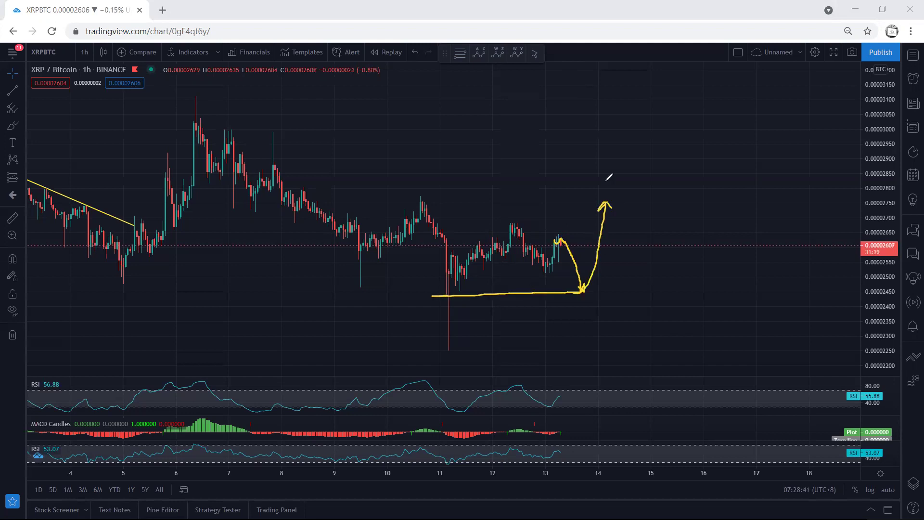
drag(560, 239, 564, 284)
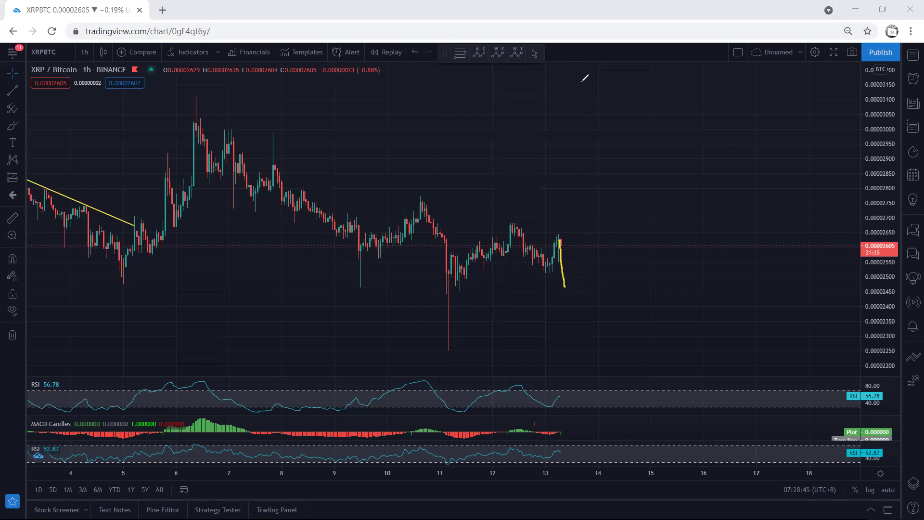
key(ctrl+z)
Sketch a rally arrow from the current price to about 0.00002780 with a line over the 12 May high, and clear both
drag(557, 245, 570, 194)
drag(570, 193, 574, 200)
drag(497, 221, 548, 221)
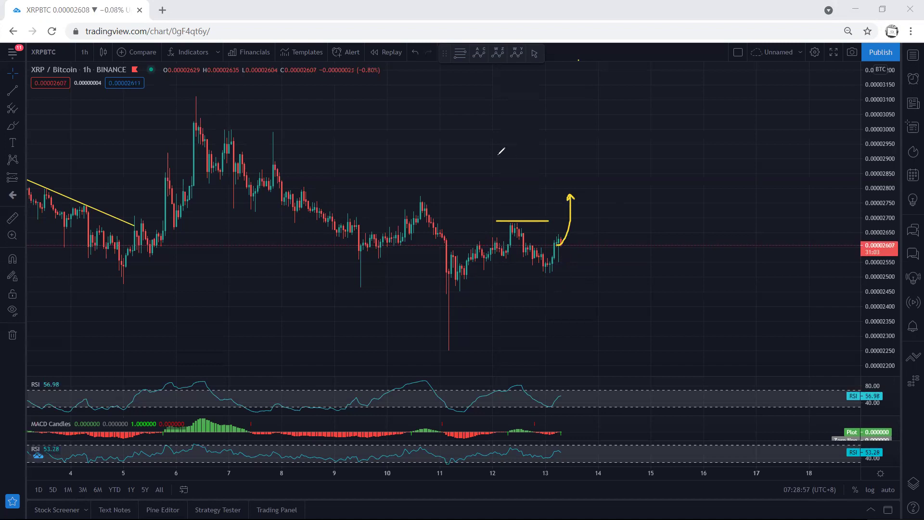
key(e)
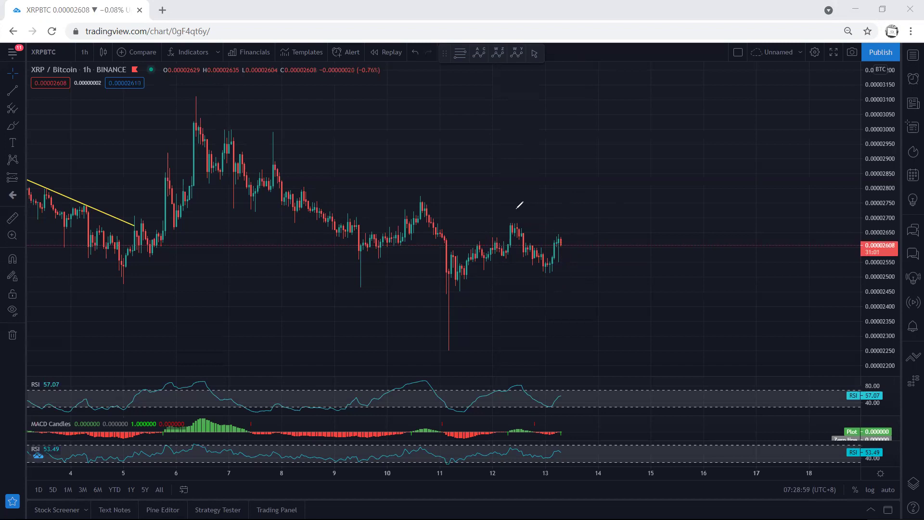
Sketch a false breakout above the 12 May resistance and, separately, a direct drop from the circled price to the 11 May support, clearing each sketch
drag(502, 221, 600, 221)
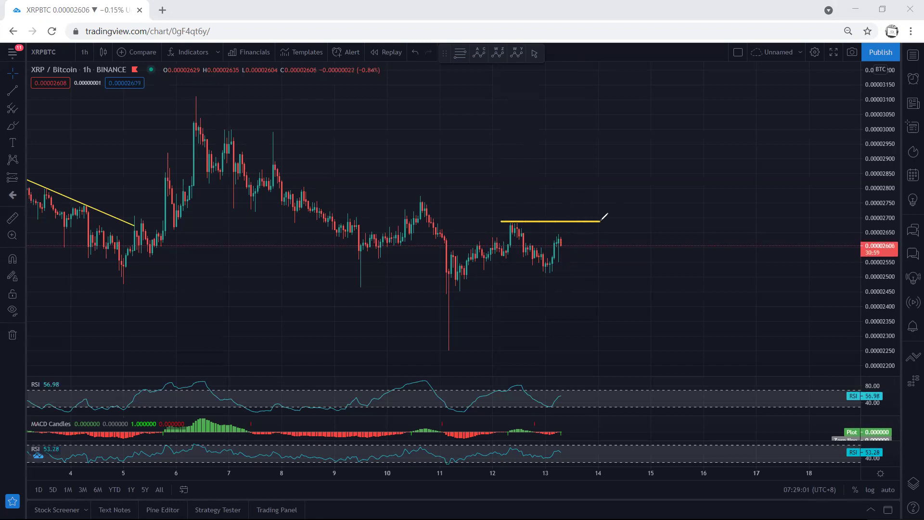
mouse_move(559, 246)
mouse_down()
mouse_move(561, 217)
mouse_move(592, 289)
mouse_up()
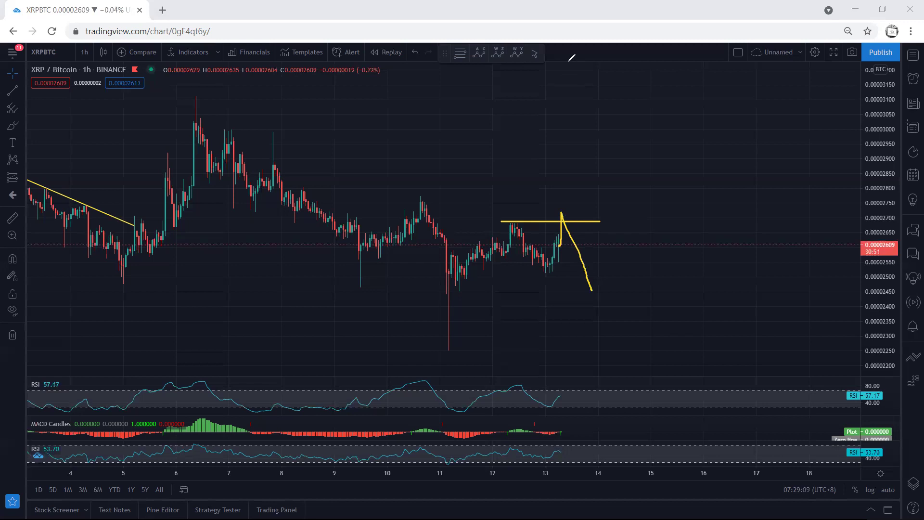
key(e)
mouse_move(502, 222)
mouse_down()
mouse_move(530, 222)
mouse_move(571, 240)
mouse_move(555, 235)
mouse_move(570, 287)
mouse_move(578, 284)
mouse_move(567, 294)
mouse_move(413, 288)
mouse_move(593, 282)
mouse_up()
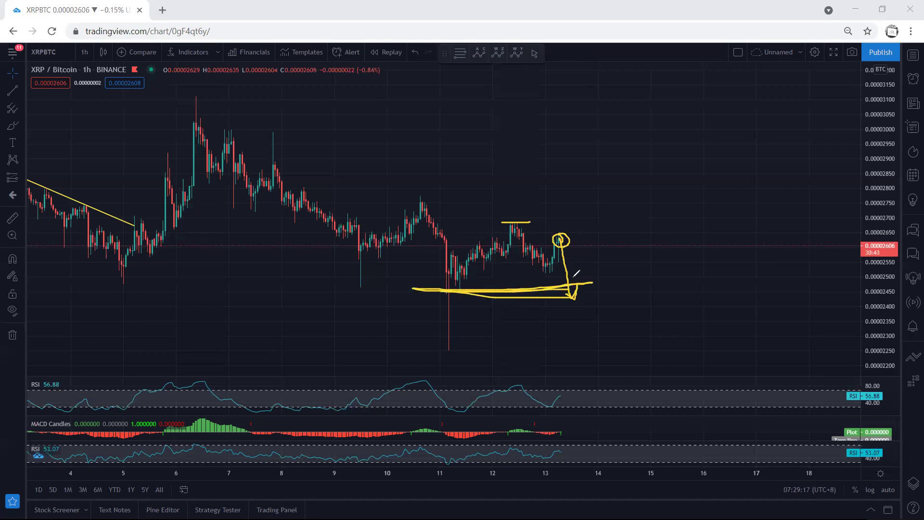
key(e)
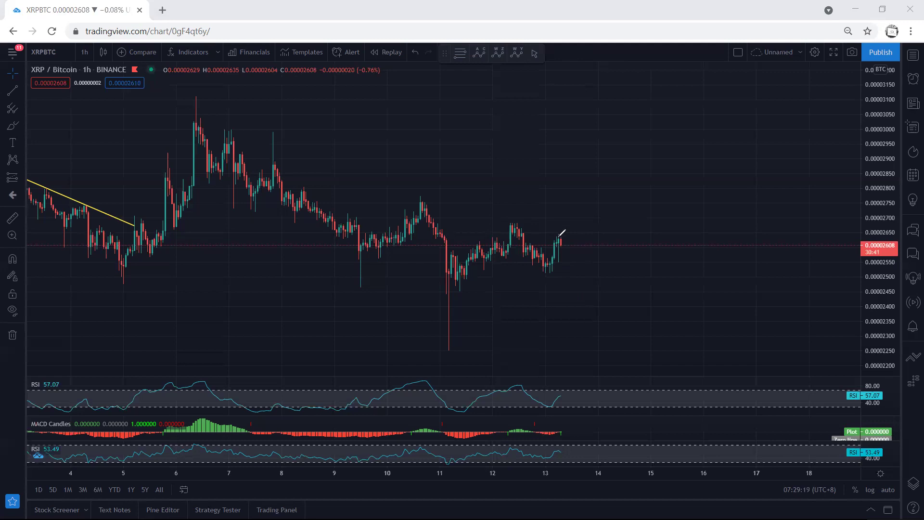
Mark the current consolidation below the 12 May high and, separately, a decline to about 0.00002410 with a rally to about 0.00002770, clearing each sketch
drag(557, 236, 571, 244)
drag(500, 221, 539, 219)
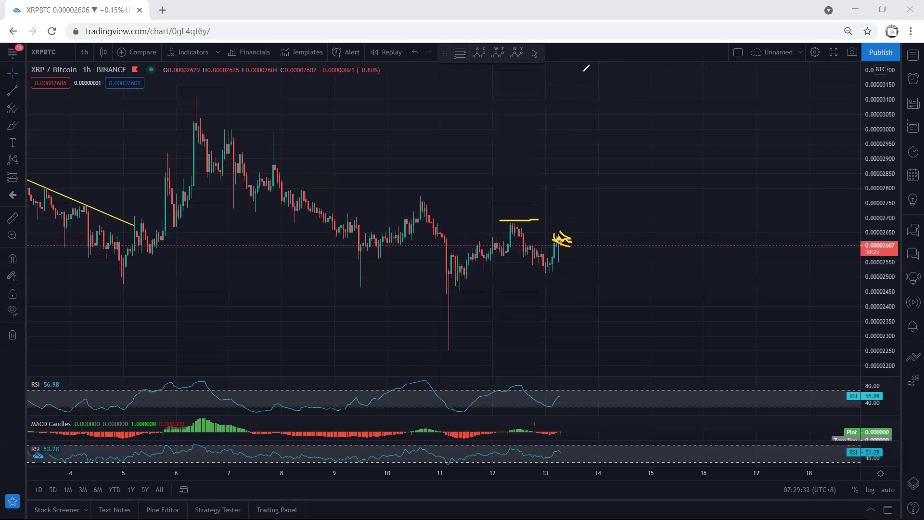
key(e)
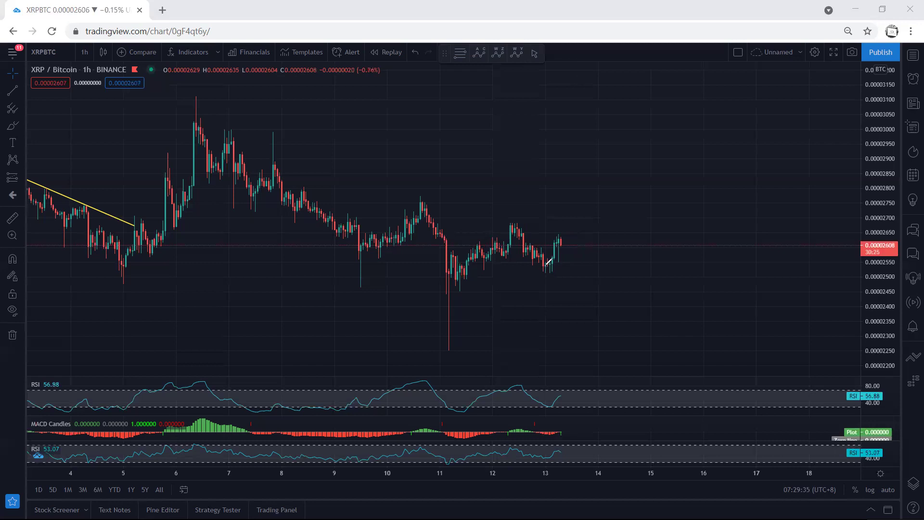
mouse_move(558, 250)
mouse_down()
mouse_move(591, 298)
mouse_move(651, 203)
mouse_up()
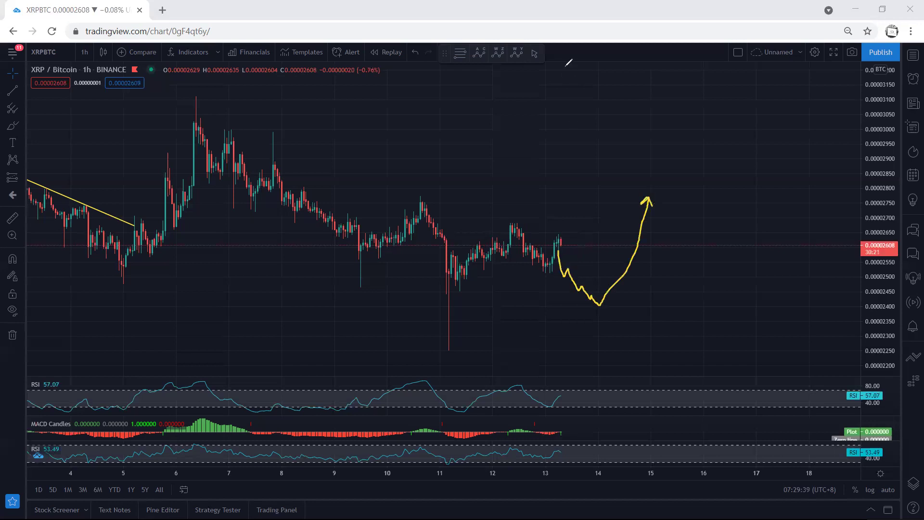
key(e)
Sketch a breakout from the current consolidation through a resistance line at about 0.00002680, with a small consolidation above the line
drag(557, 244, 569, 206)
drag(572, 239, 573, 242)
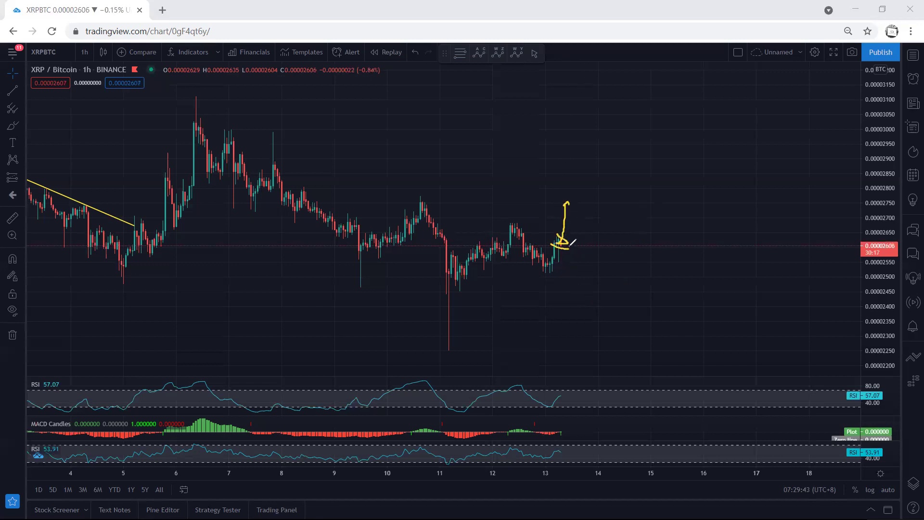
drag(505, 222, 609, 223)
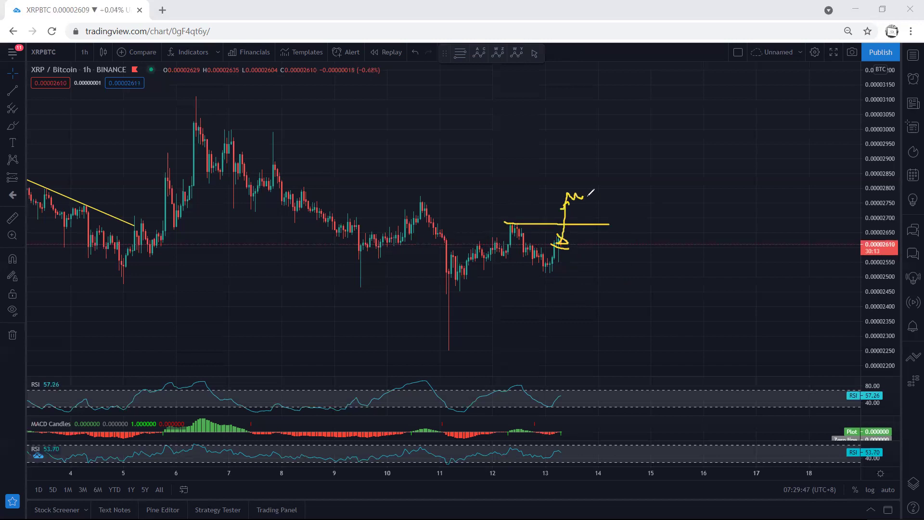